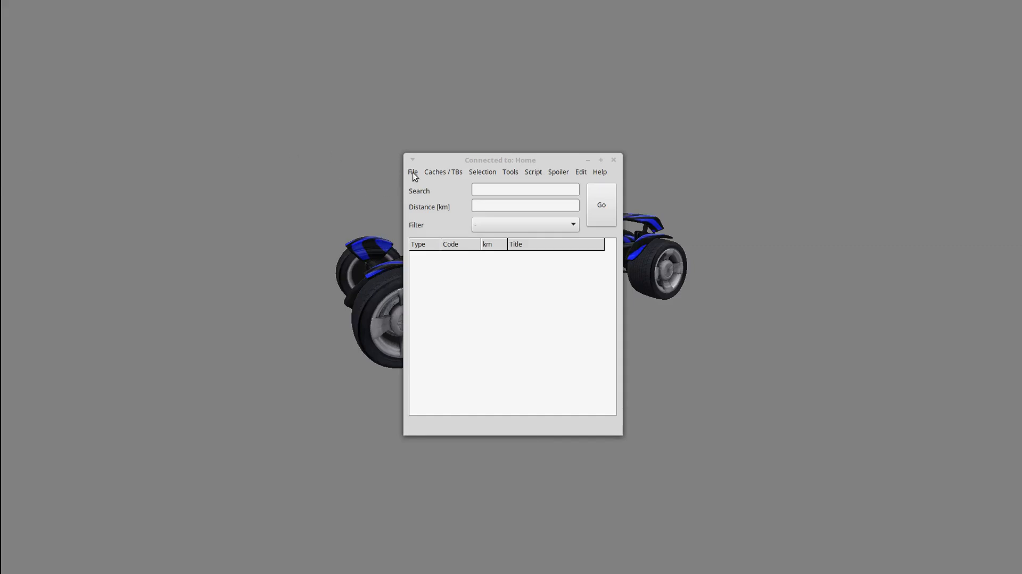
Create a new database named TestDatabase.
left_click(413, 174)
left_click(419, 182)
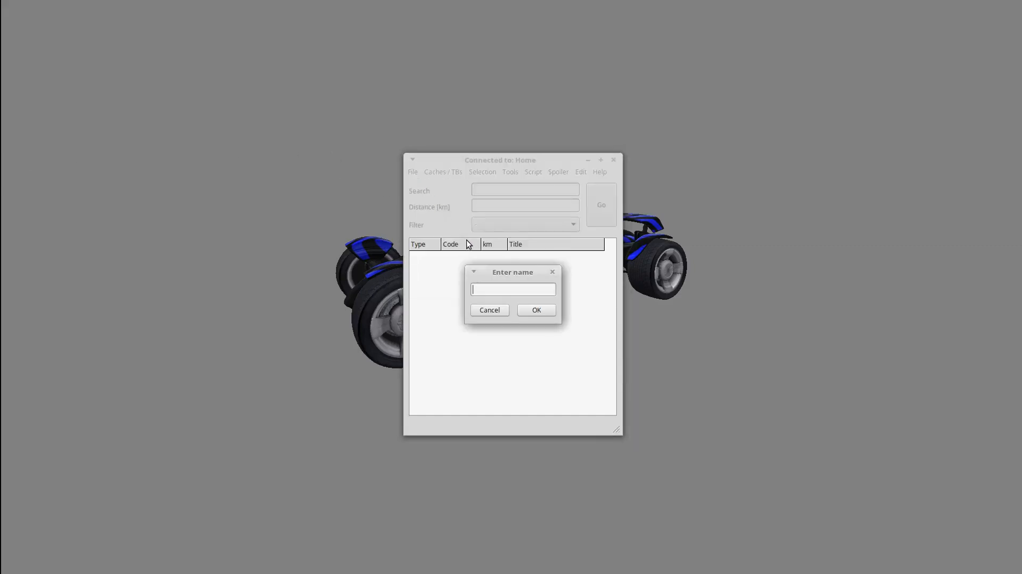
type("TestDatabase")
left_click(534, 310)
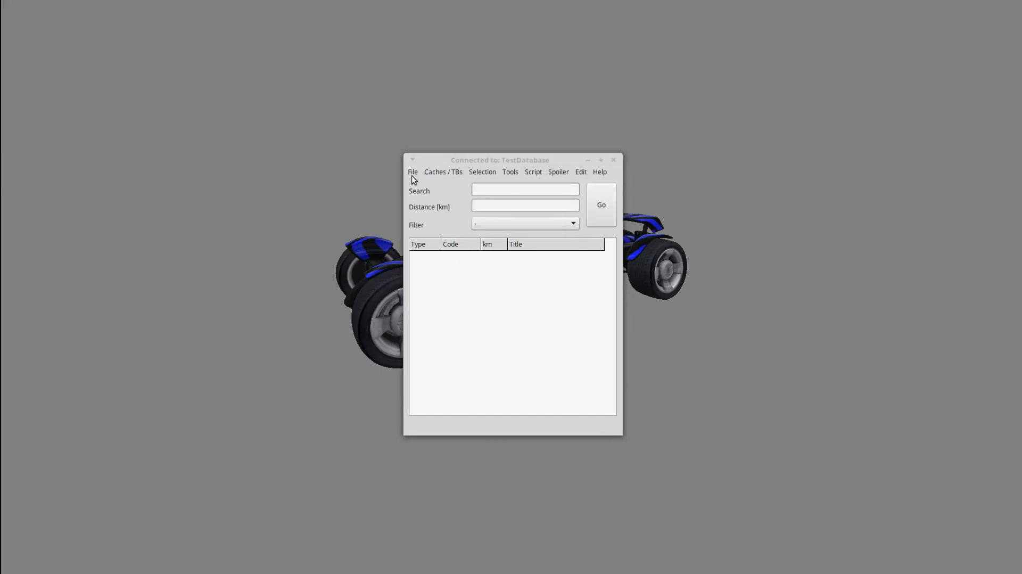
Load the existing Home database.
left_click(413, 173)
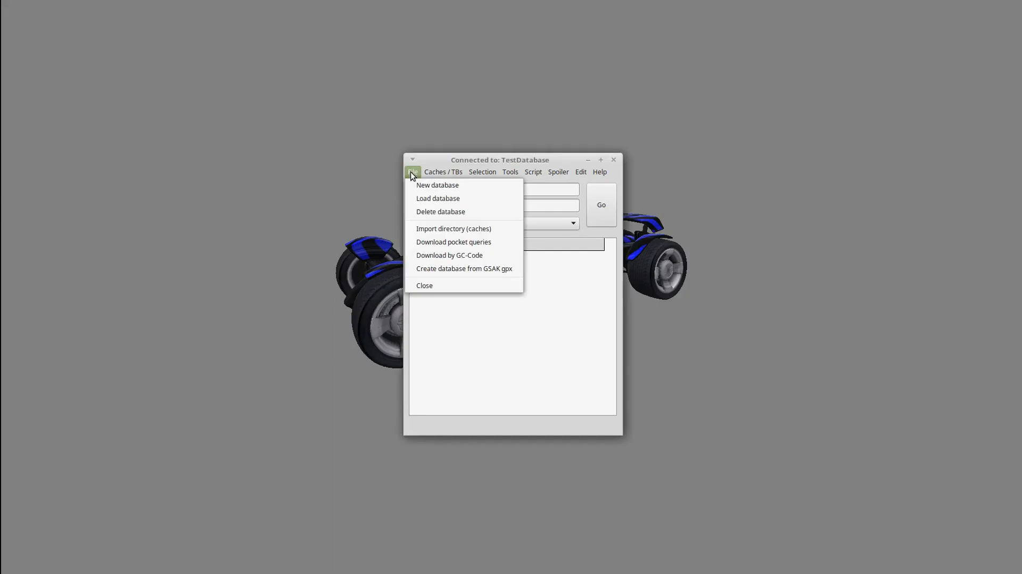
left_click(428, 199)
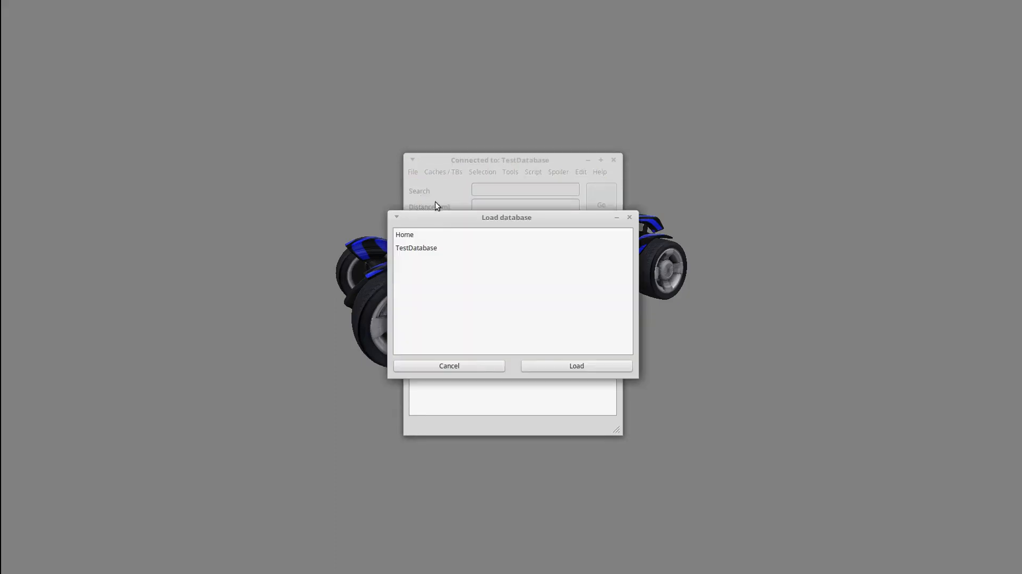
left_click(432, 237)
left_click(559, 366)
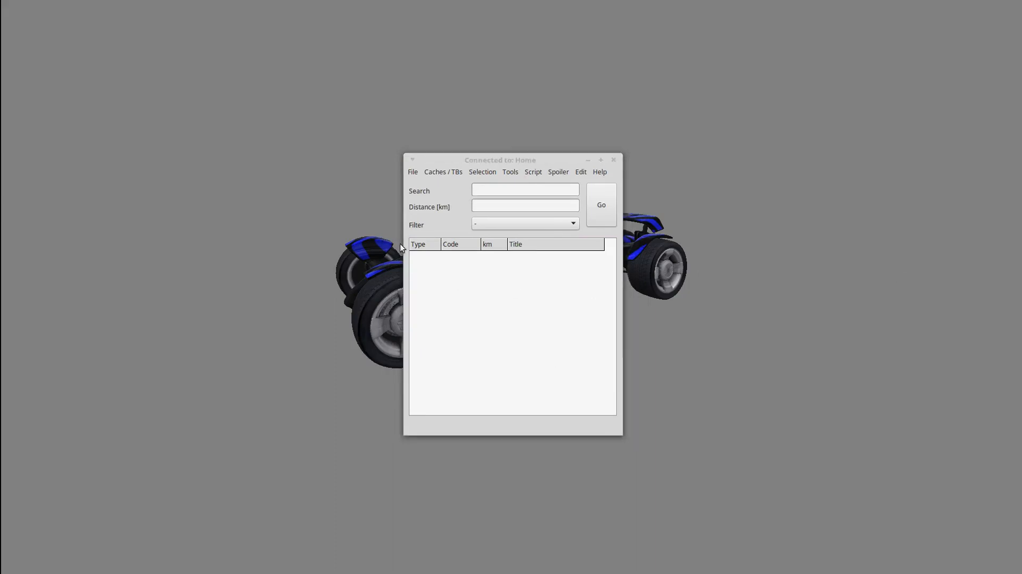
Delete the currently loaded database and accept the deletion.
left_click(413, 172)
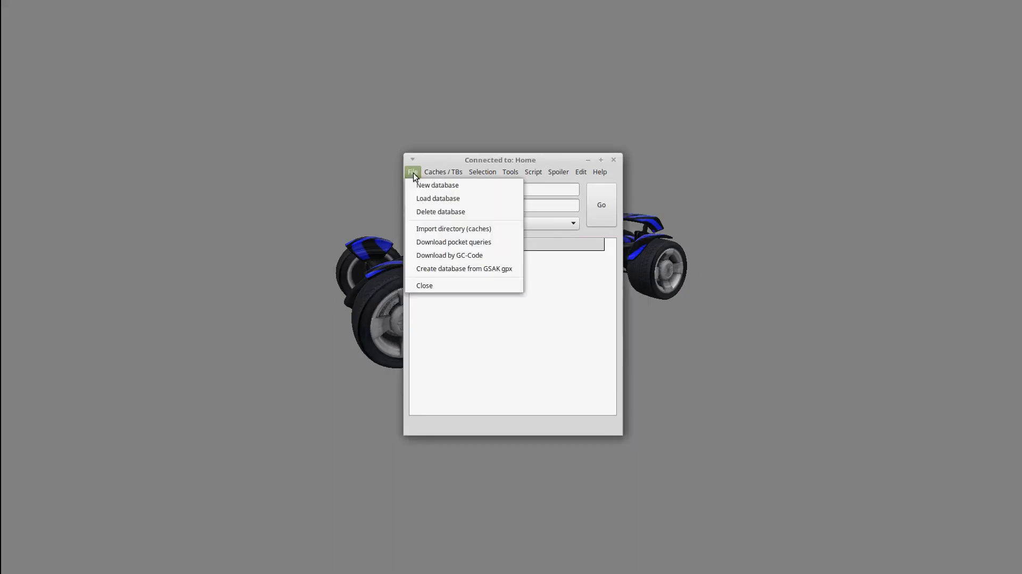
left_click(425, 214)
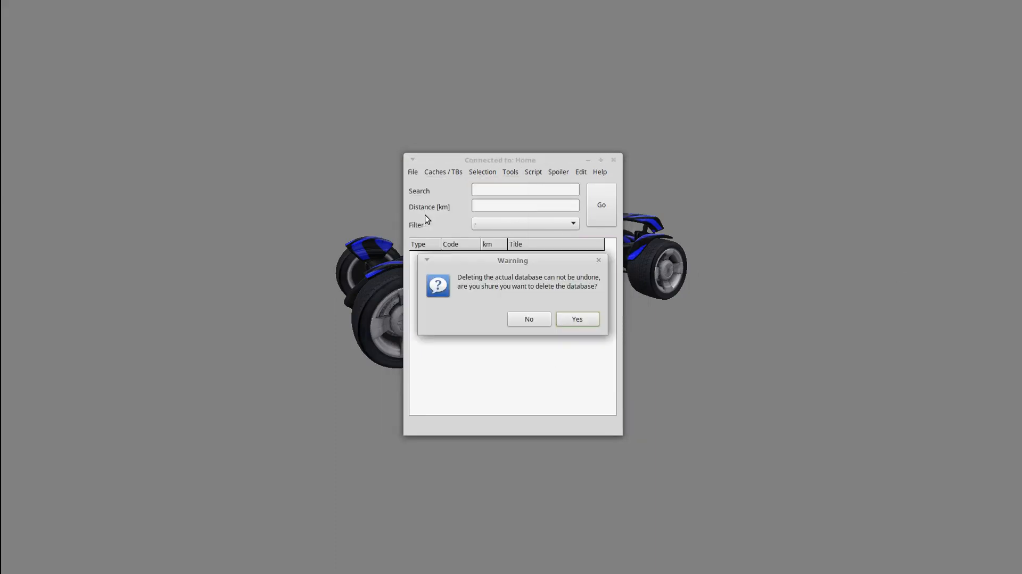
left_click(580, 319)
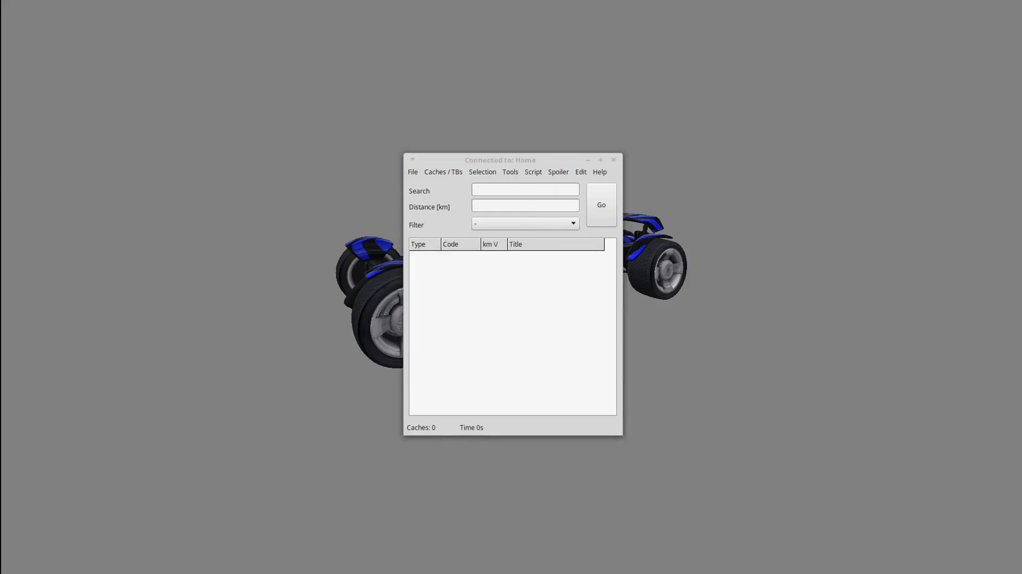
Import the caches from the folder /sda5/sda5/Temp/YouTube/ccm_import with deletion of the files after import enabled.
left_click(409, 173)
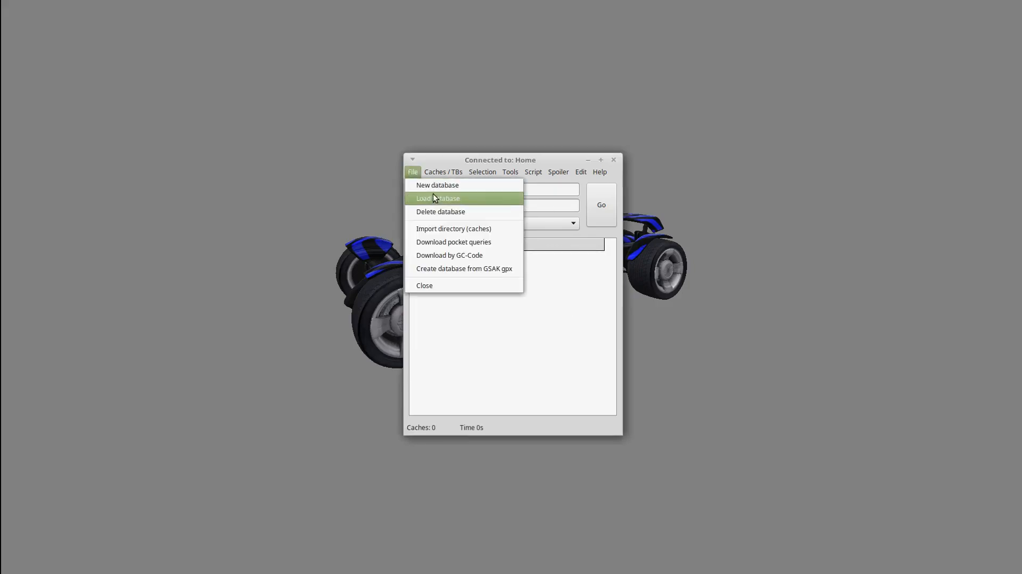
left_click(435, 226)
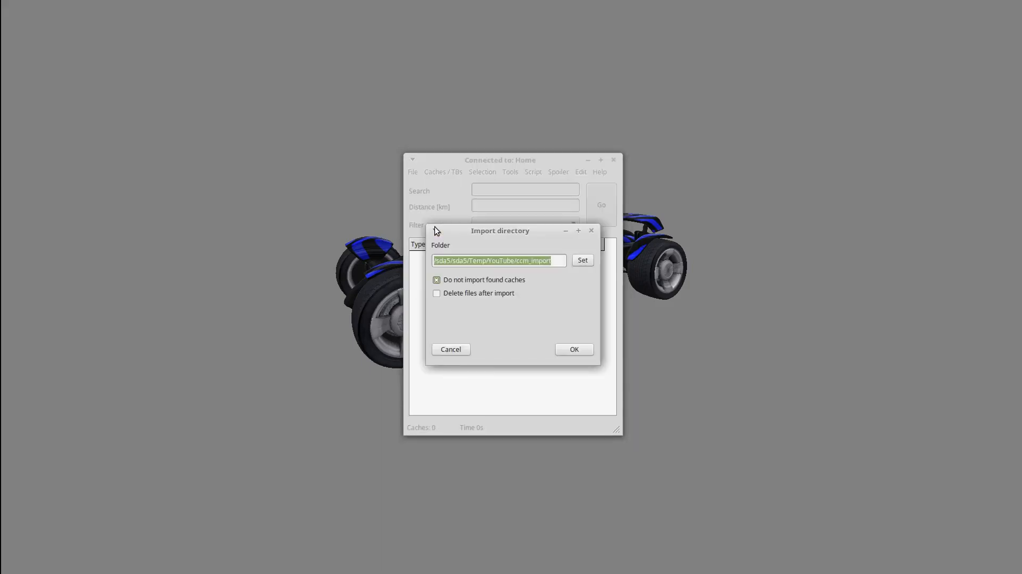
left_click(461, 292)
left_click(587, 350)
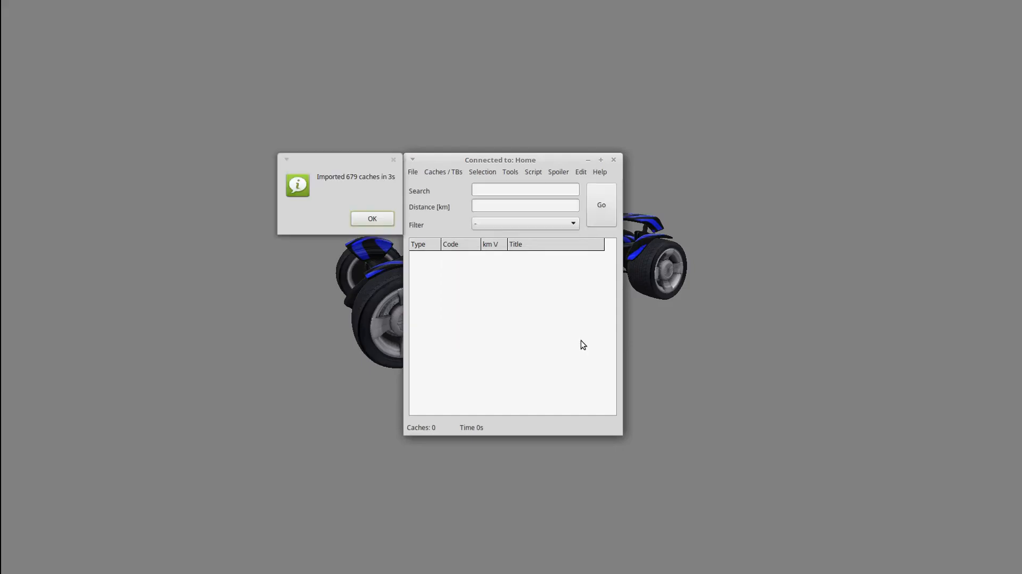
left_click(380, 223)
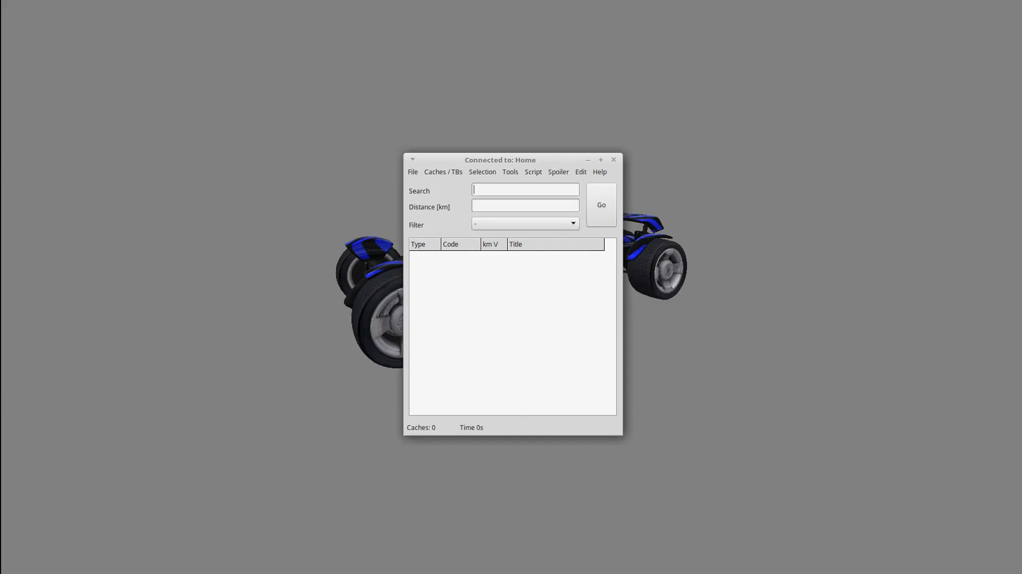
Start a new script named "Import caches into actual database" in the script editor.
left_click(847, 226)
left_click(581, 174)
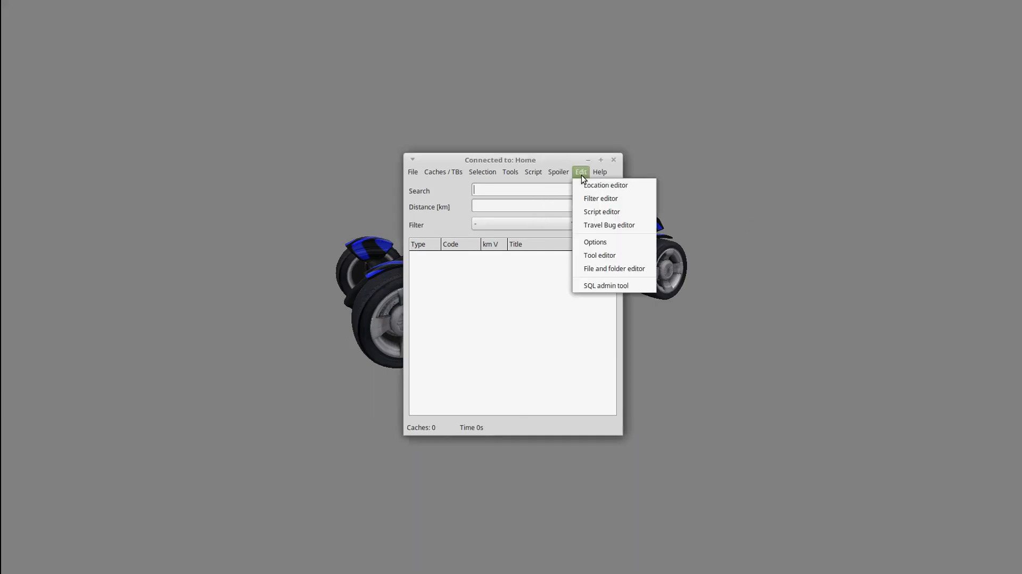
left_click(598, 213)
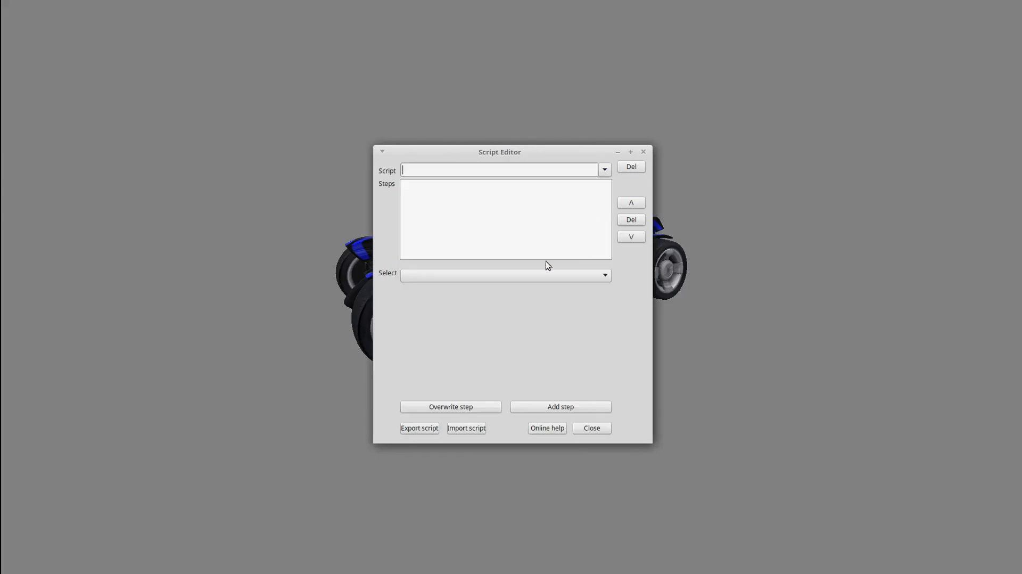
type("Import caches into actual database")
Add an Import directory step to the script, using the folder /sda5/sda5/Temp/YouTube/ccm_import.
left_click(472, 277)
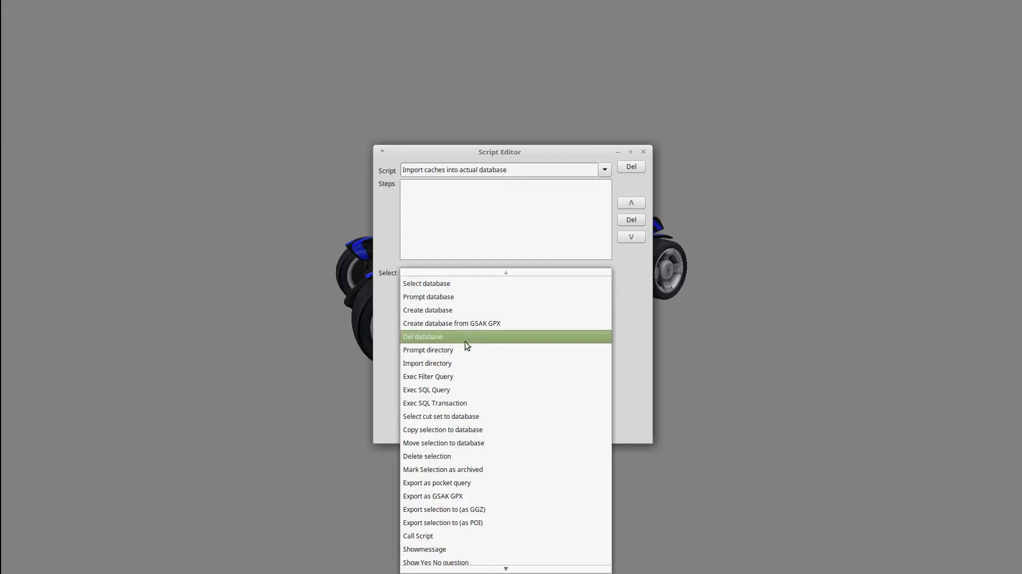
left_click(467, 363)
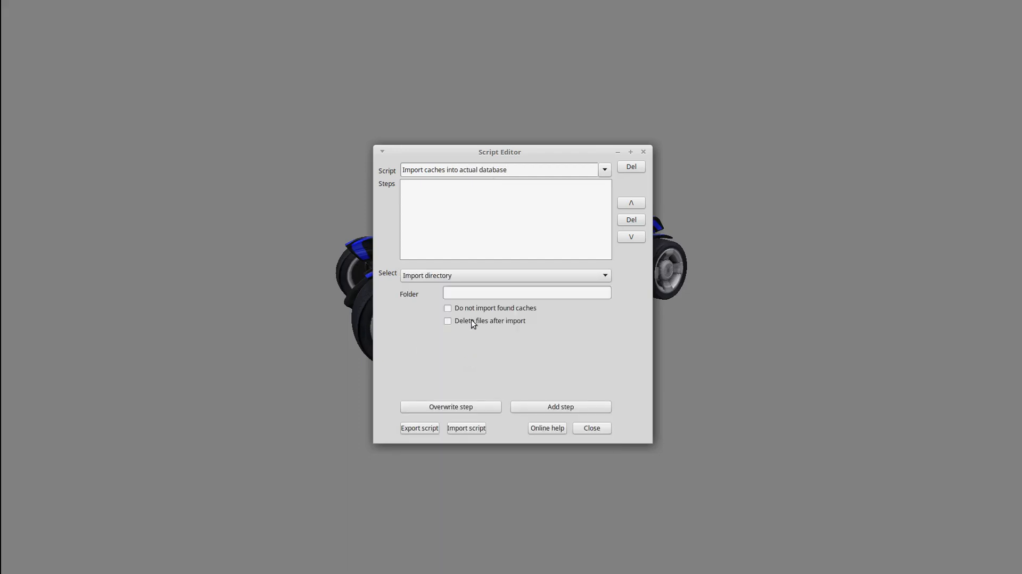
left_click(559, 427)
left_click_drag(413, 219, 357, 223)
key("ctrl+c")
left_click(508, 413)
middle_click(478, 295)
left_click(554, 410)
Add a Mark Selection as archived step to the script and close the script editor.
left_click(497, 276)
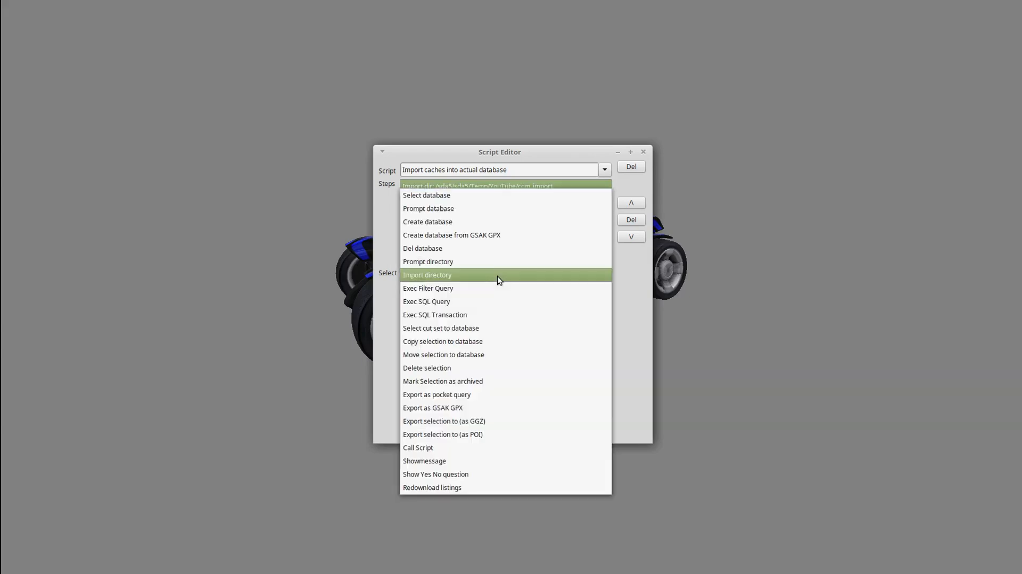
left_click(491, 381)
left_click(541, 411)
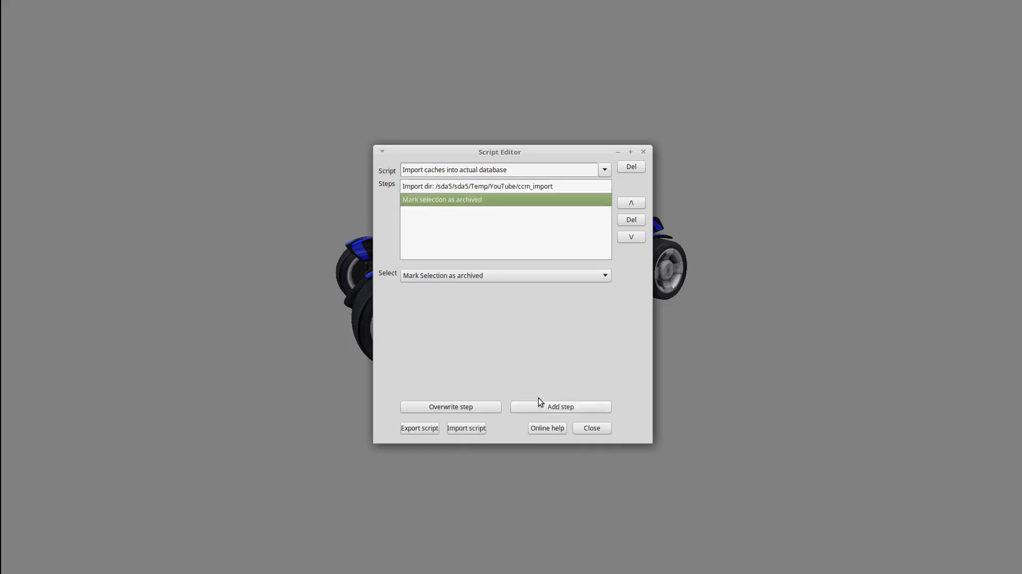
left_click(603, 427)
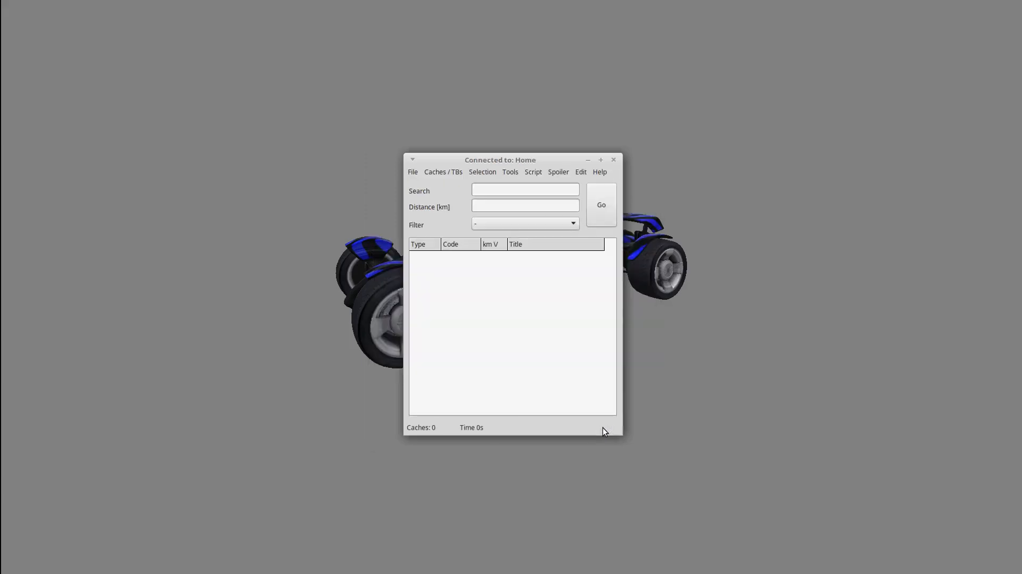
Load the list of downloadable pocket queries and select the one with 679 waypoints.
left_click(811, 359)
left_click(418, 171)
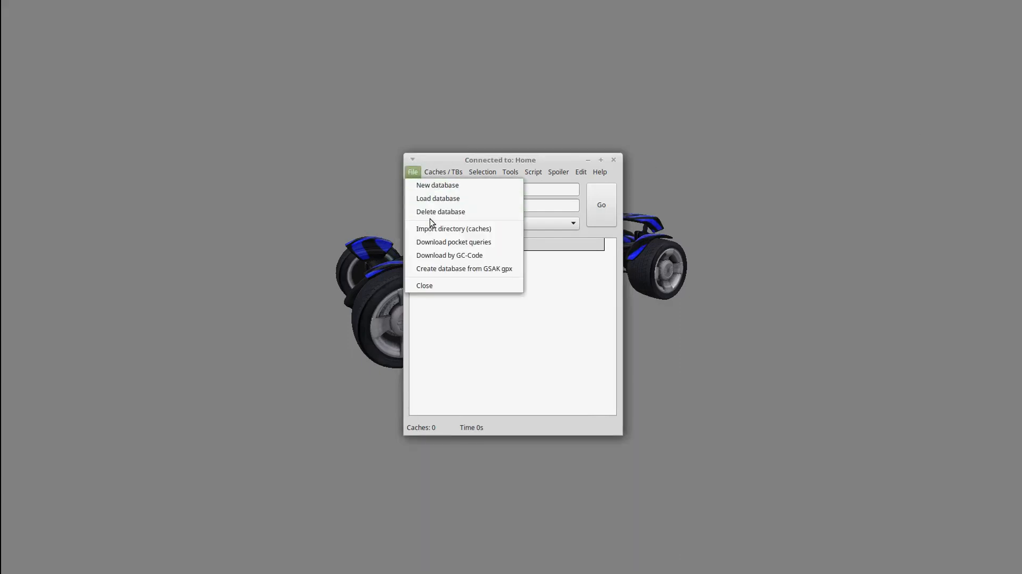
left_click(436, 244)
left_click(471, 194)
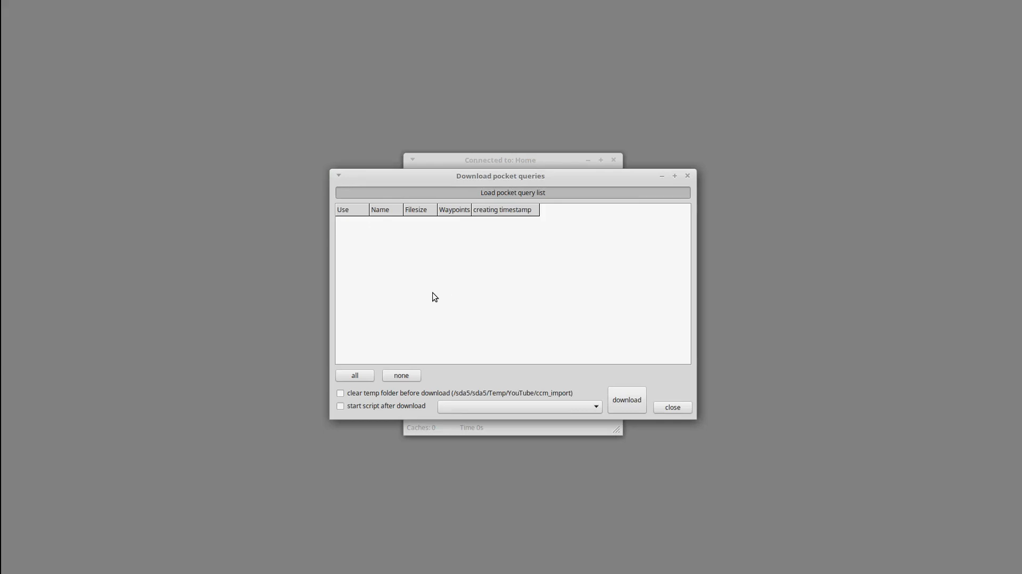
left_click(341, 325)
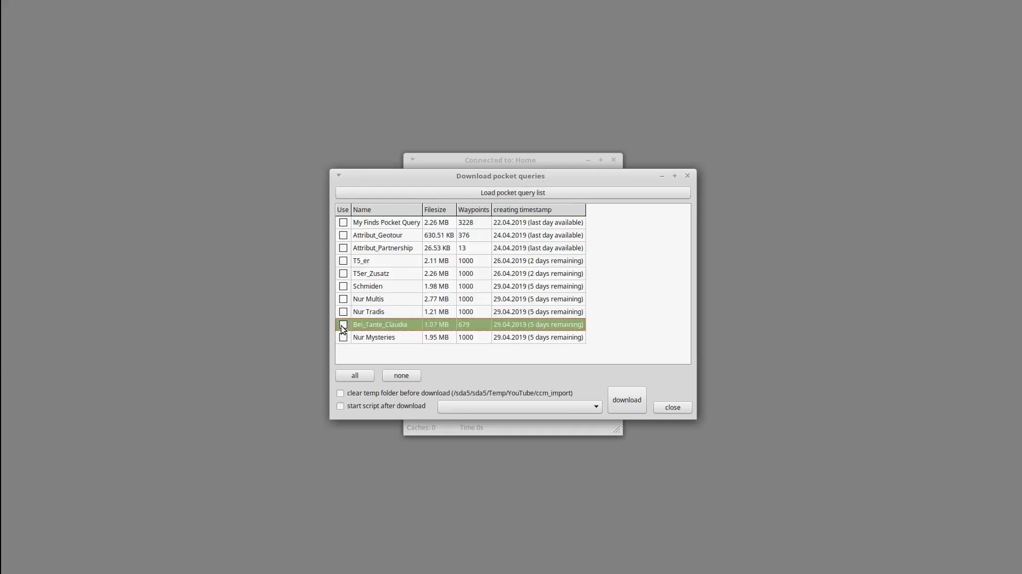
Download the selected pocket query with the temp folder cleared before download and the "Import caches into actual database" script run after download.
left_click(340, 393)
left_click(340, 406)
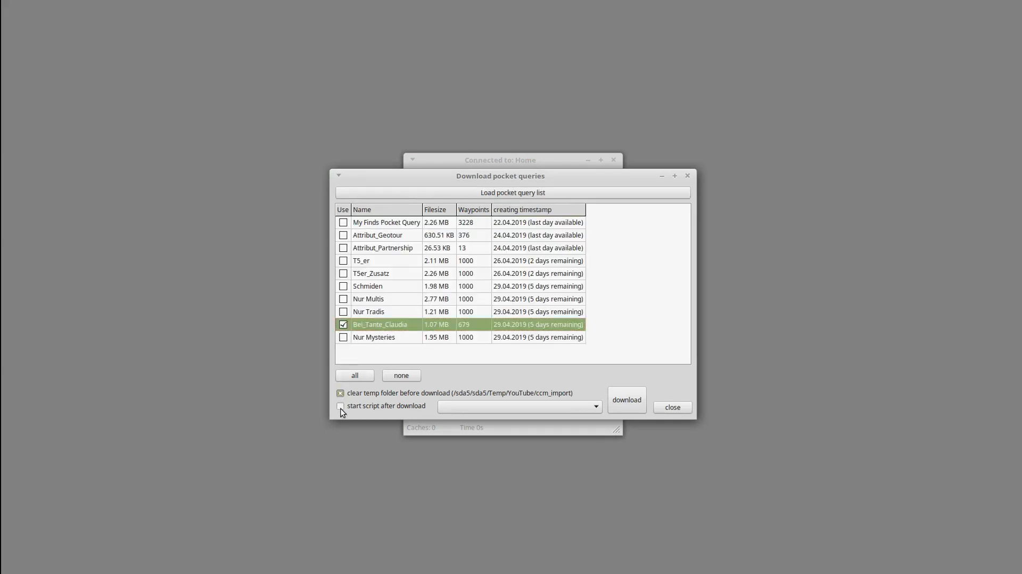
left_click(452, 408)
left_click(456, 420)
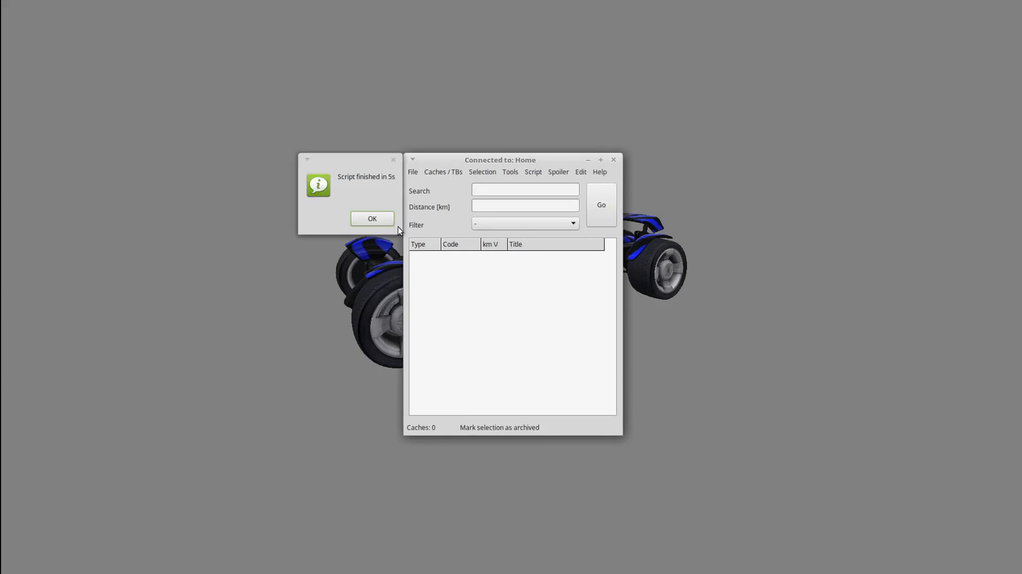
left_click(389, 222)
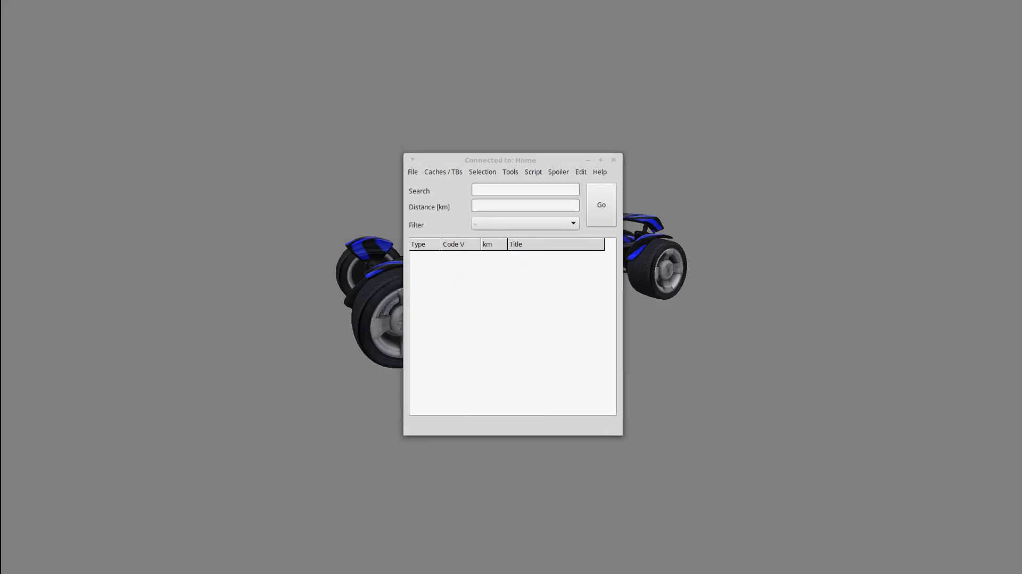
Download a single cache by its GC-Code, entering 77777.
left_click(412, 171)
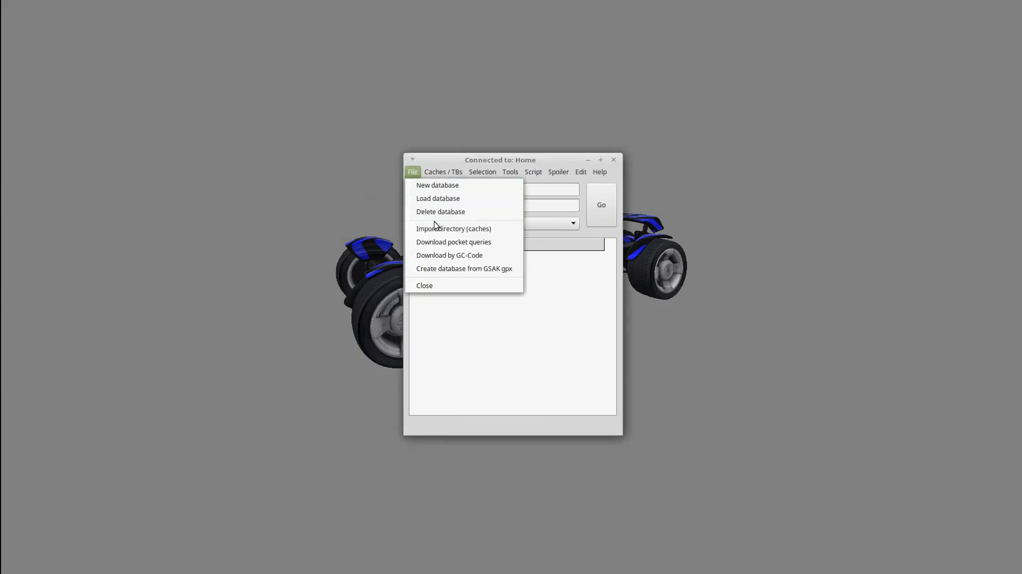
left_click(442, 254)
type("77777")
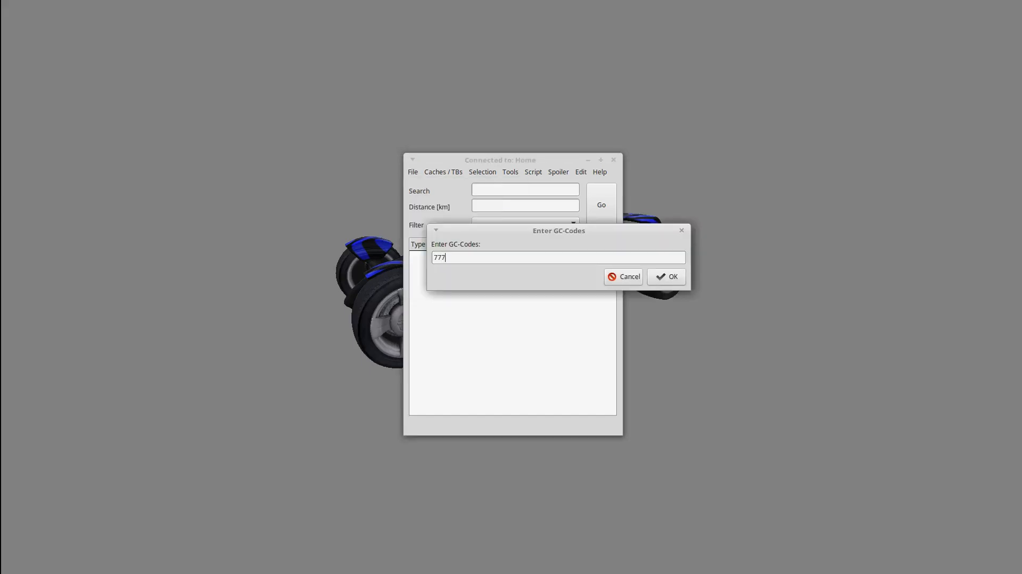
left_click(665, 276)
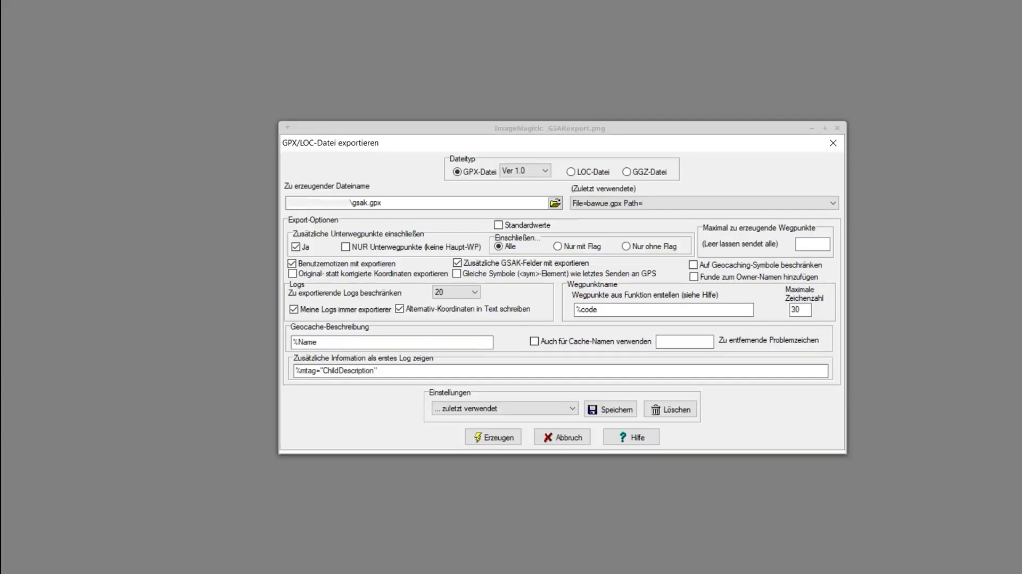
Close the GSAK export image and open GSAK_Export.gpx from YouTube/ccm_import as the source for a new database.
left_click(838, 128)
left_click(413, 172)
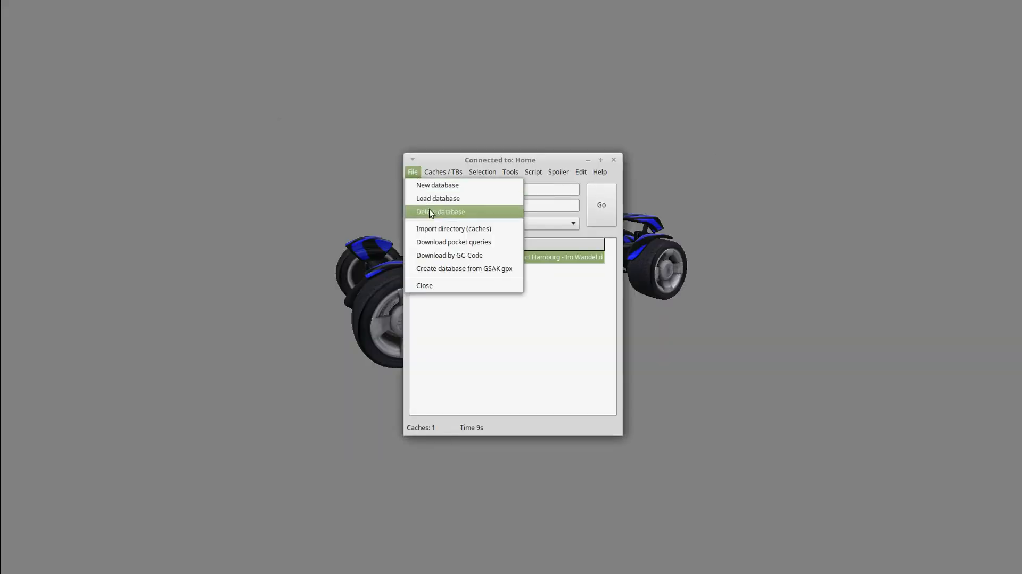
left_click(443, 268)
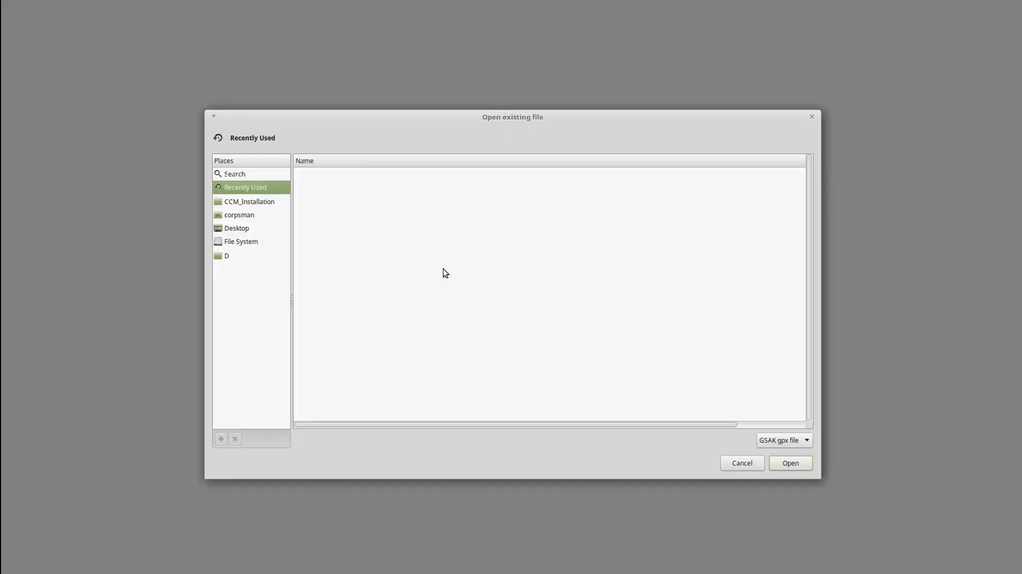
left_click(256, 204)
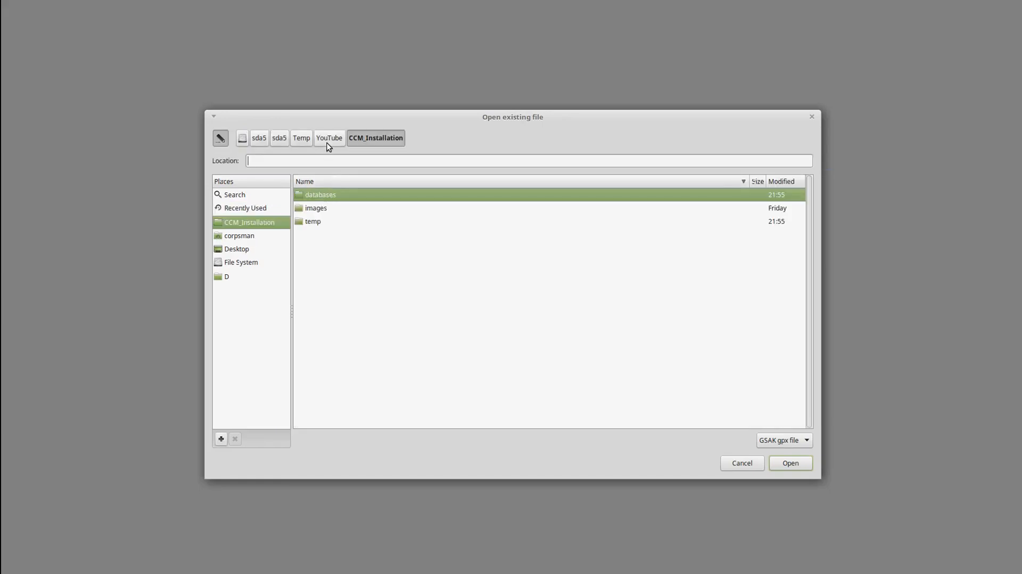
left_click(329, 140)
double_click(330, 195)
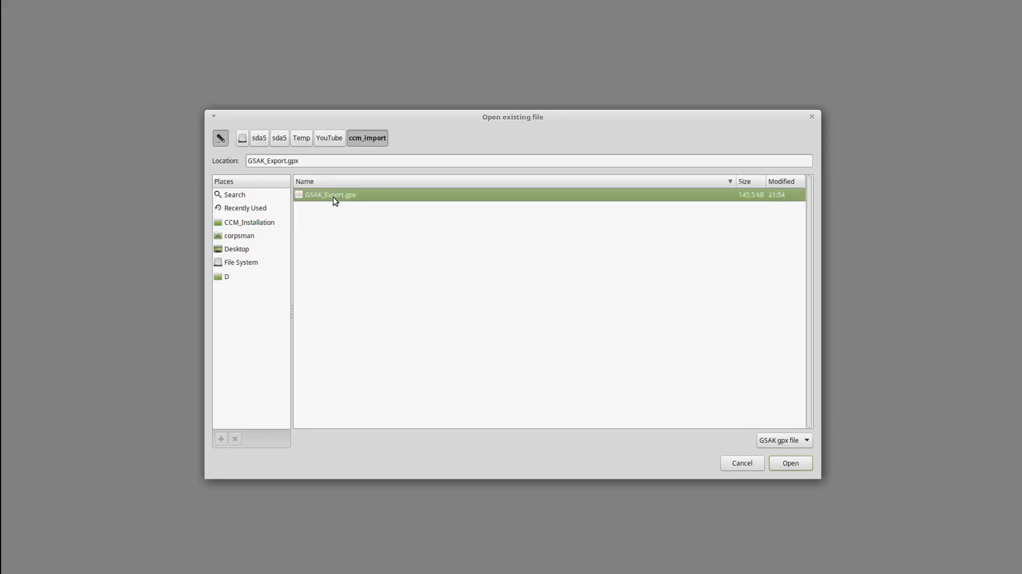
left_click(800, 463)
Name the database created from the GSAK file GSAK_imported and decline deleting the source gpx file.
left_click(517, 288)
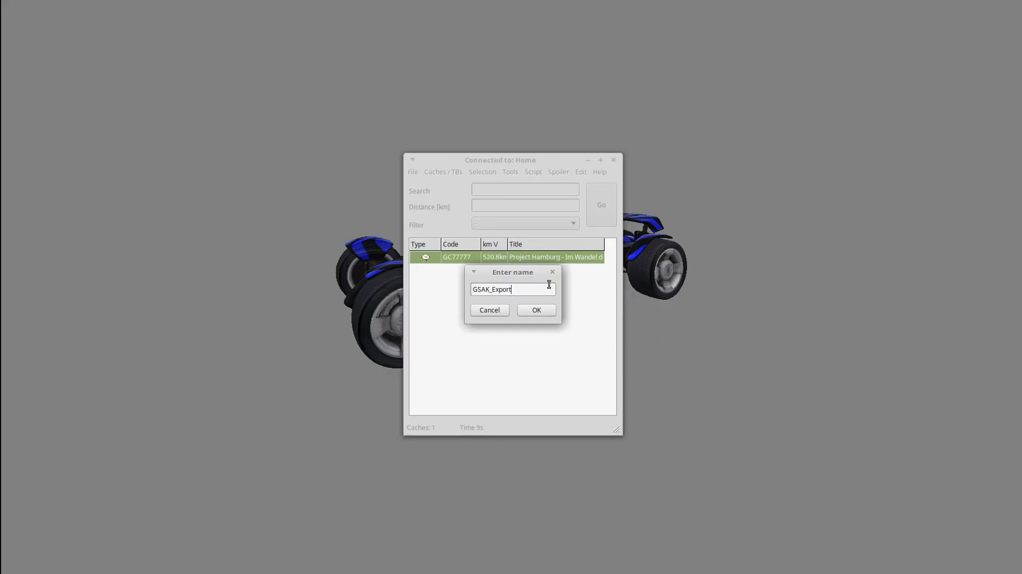
key("shift+Left")
key("shift+Left")
key("shift+Left")
key("shift+Left")
key("shift+Left")
key("shift+Left")
type("imported")
left_click(536, 310)
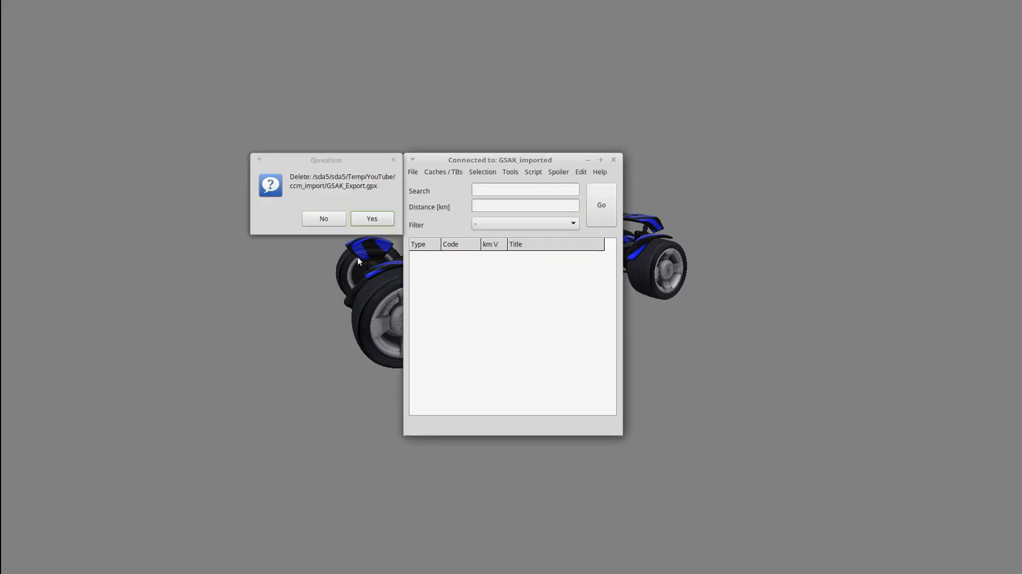
left_click(330, 219)
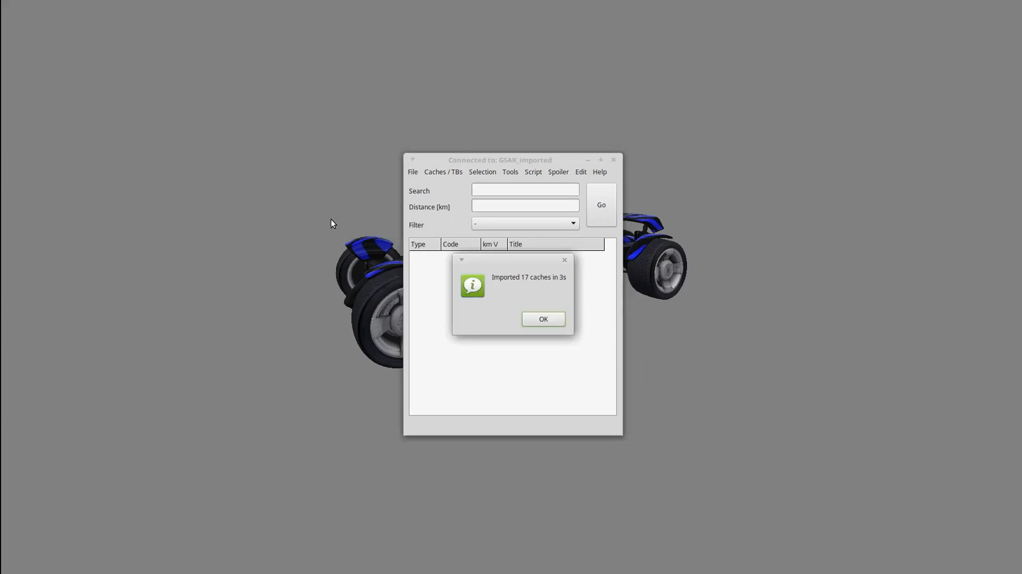
List all caches of the imported GSAK database and copy them to TestDatabase.
left_click(543, 320)
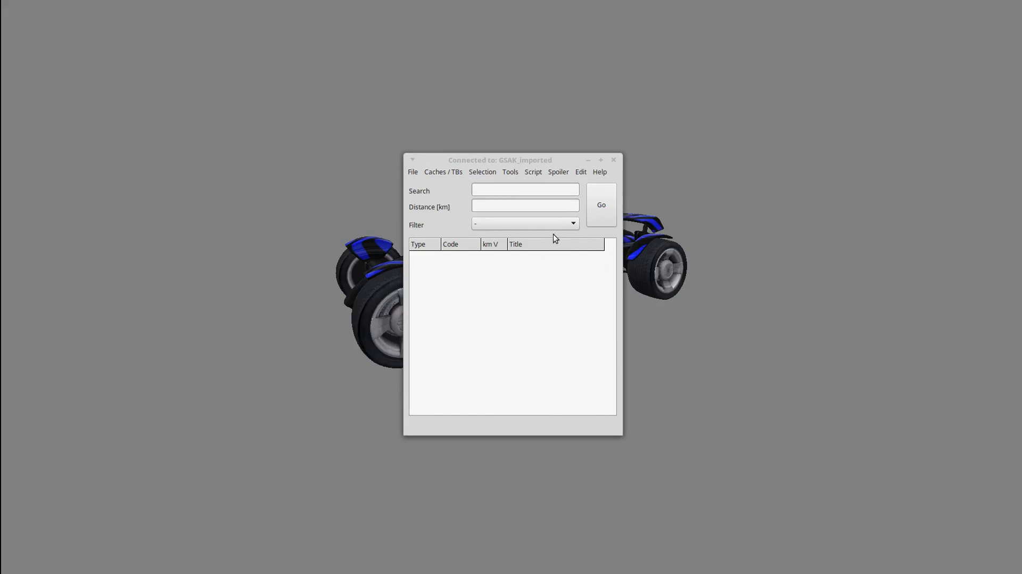
left_click(599, 208)
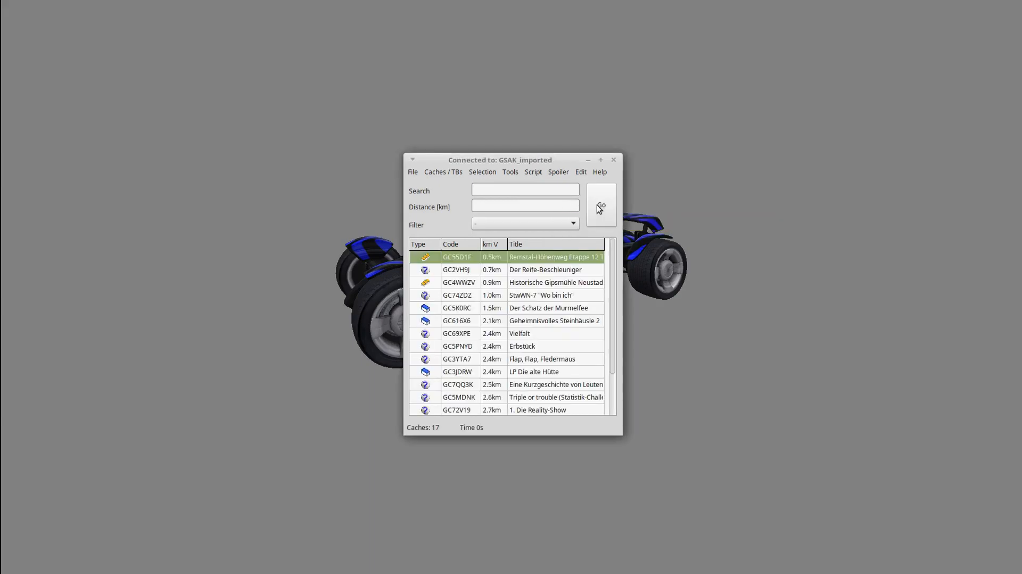
left_click(483, 171)
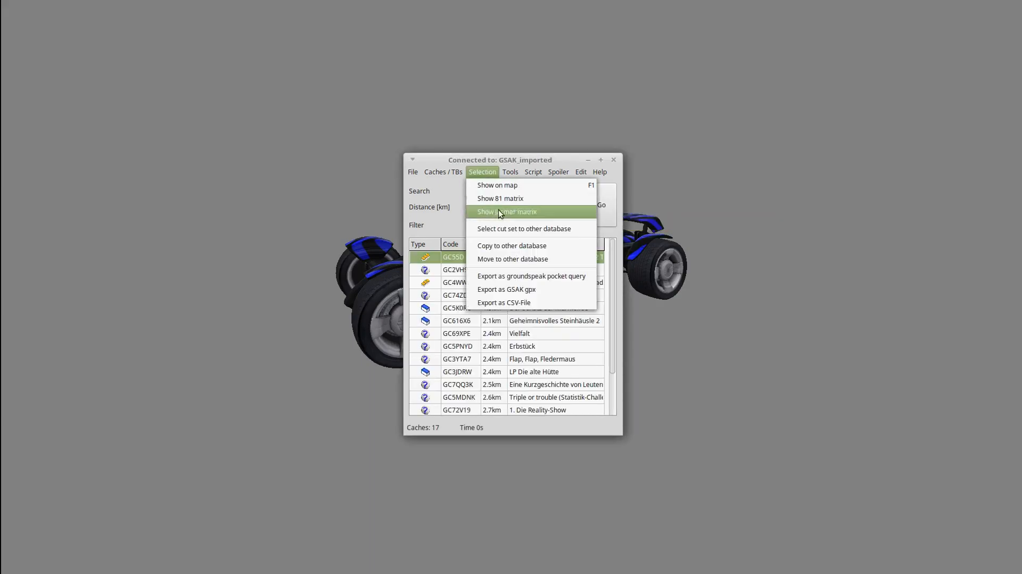
left_click(503, 247)
left_click(505, 298)
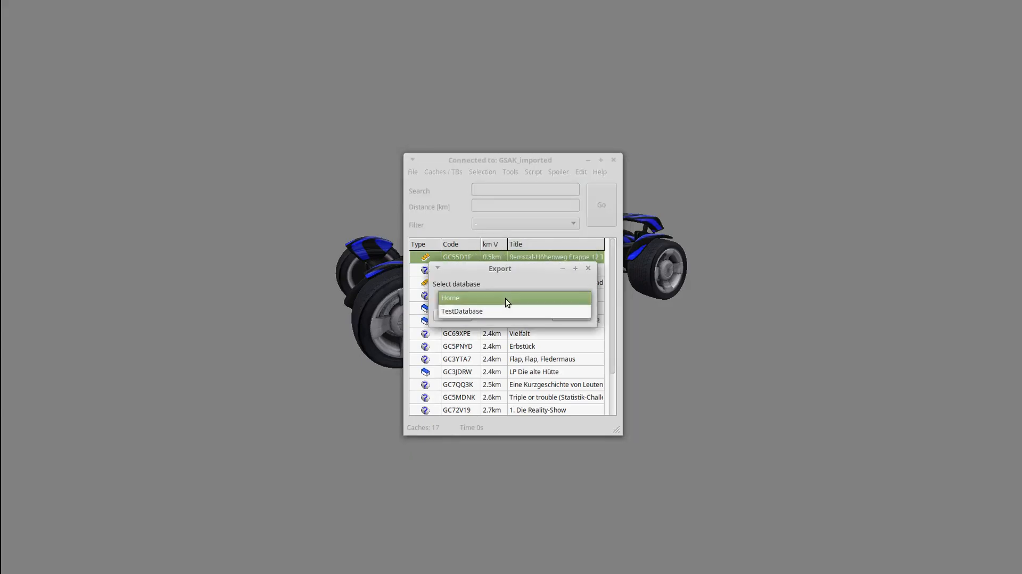
left_click(505, 310)
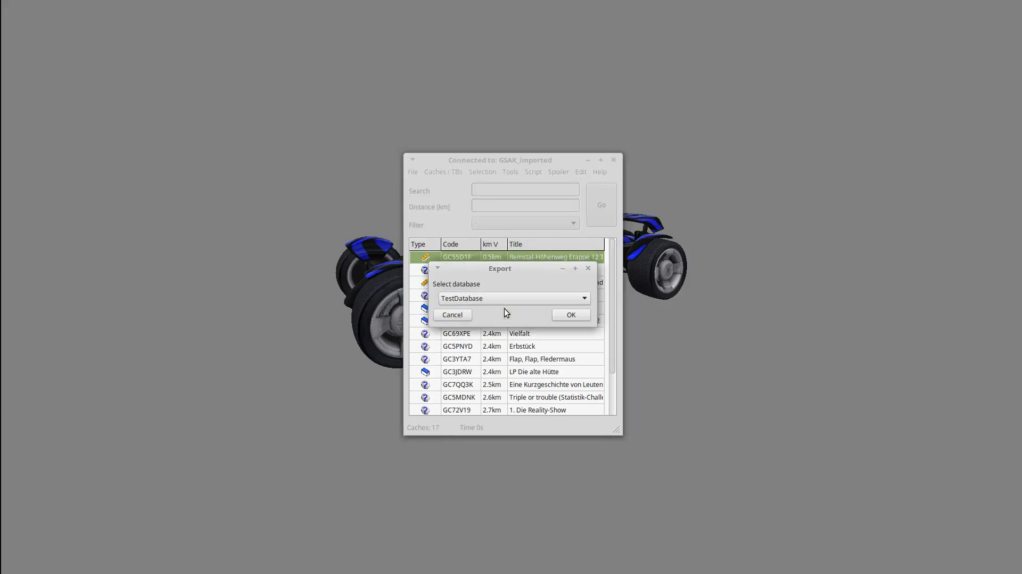
left_click(571, 315)
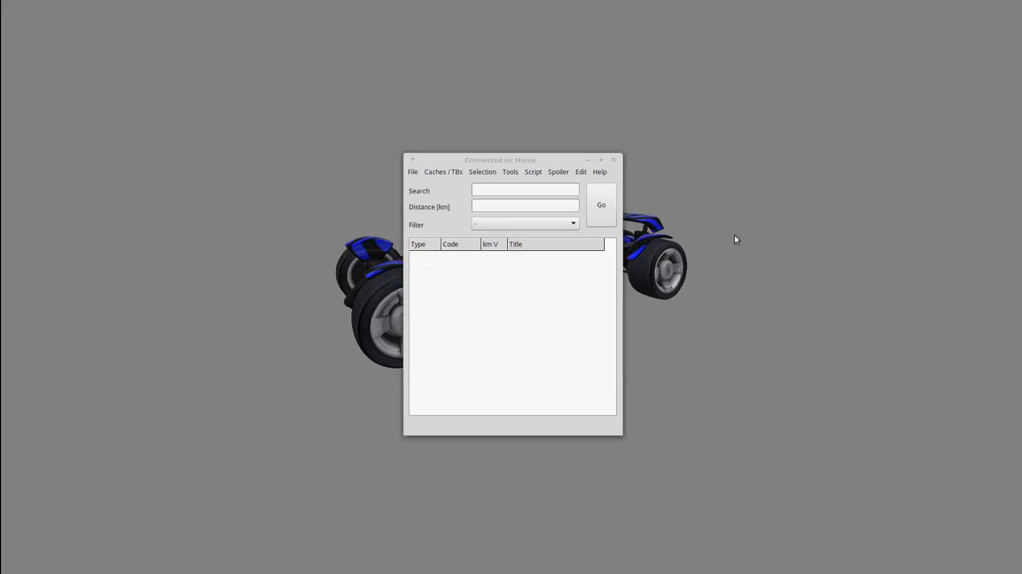
Select the cut set between the Home database and TestDatabase.
left_click(479, 172)
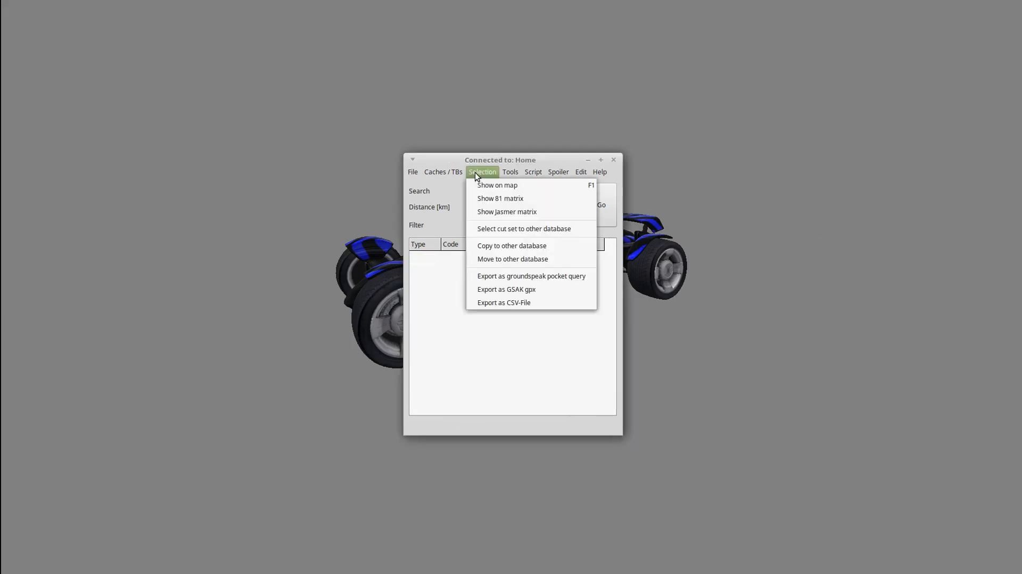
left_click(493, 228)
left_click(490, 298)
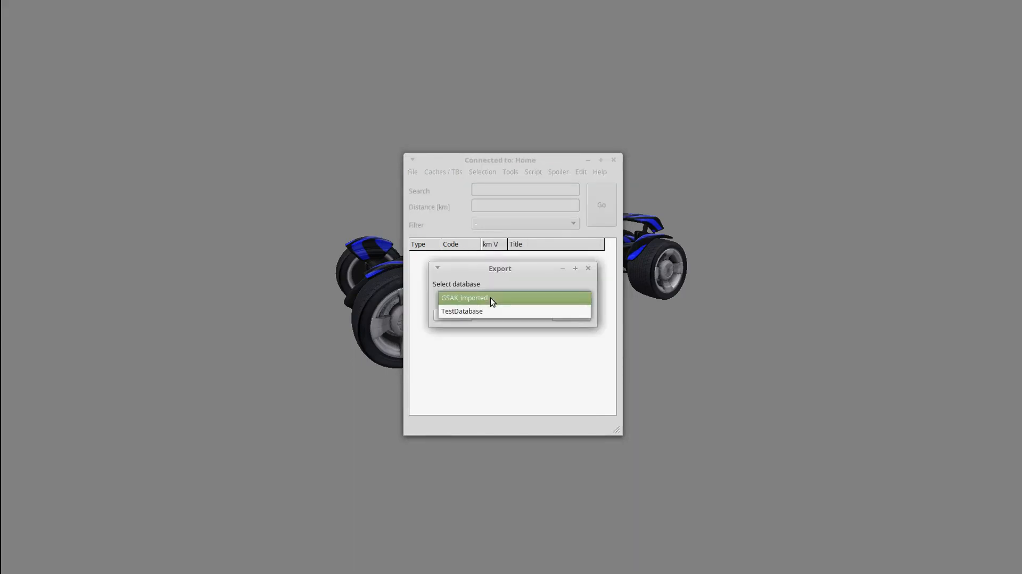
left_click(490, 310)
left_click(579, 317)
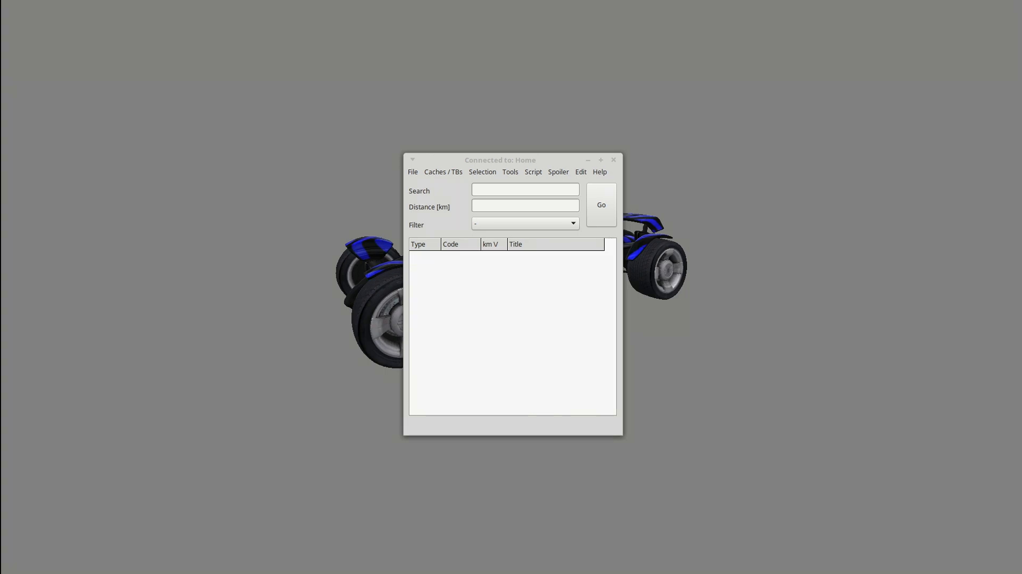
Filter the Home database to caches within a distance of 3 km.
left_click(503, 205)
type("3")
left_click(597, 208)
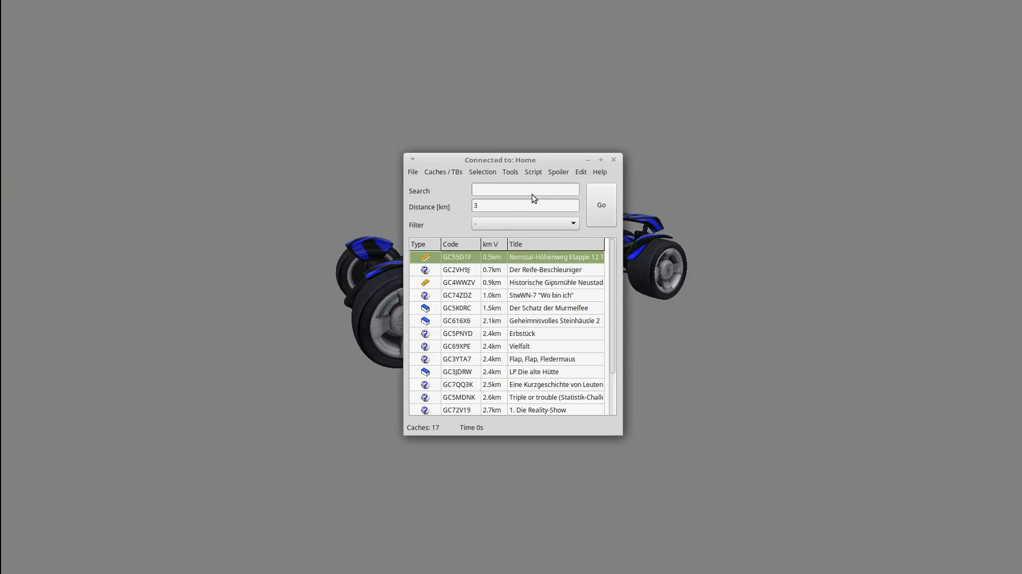
Export the filtered caches as a GSAK gpx file, saving GSAK_Export.gpx in the ccm_import folder.
left_click(483, 172)
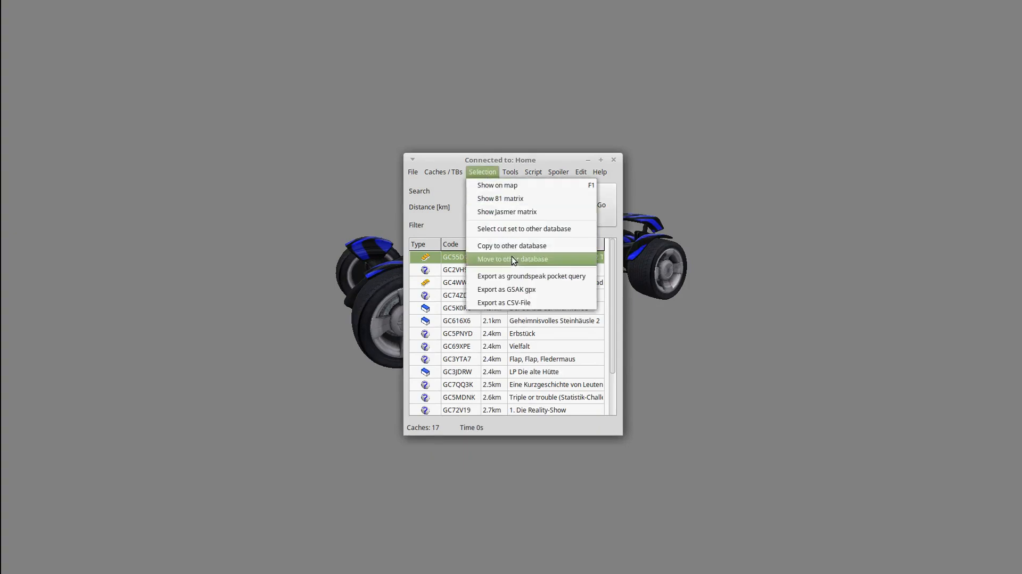
left_click(514, 288)
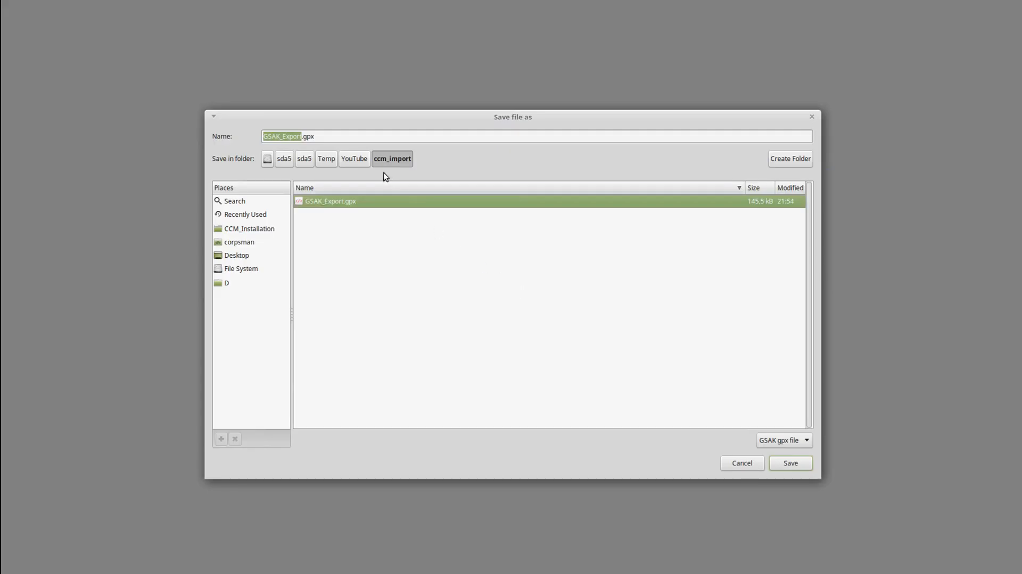
left_click(315, 138)
left_click(791, 465)
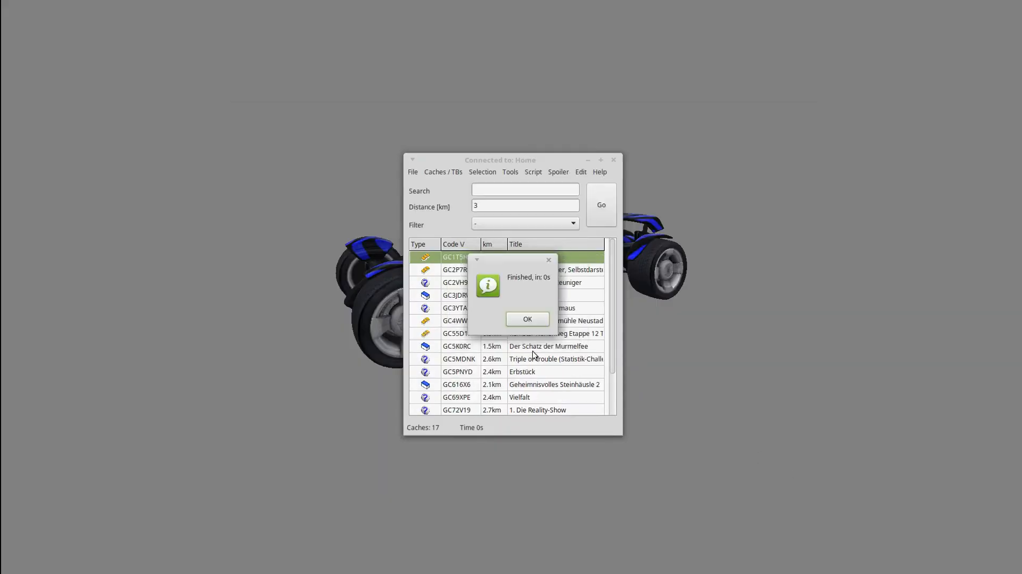
left_click(520, 322)
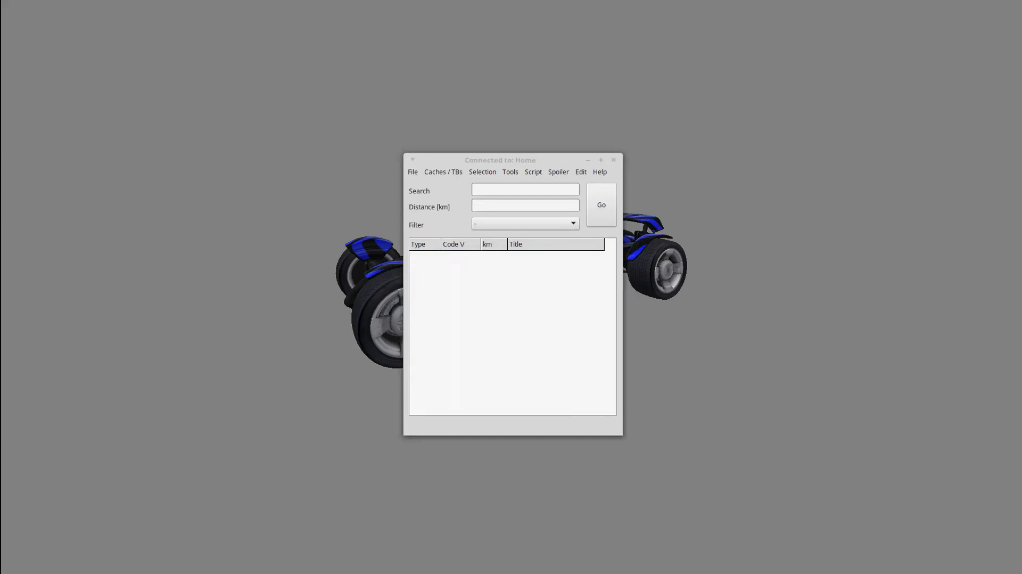
List the Home database's caches within 3 km again, sorted by distance.
left_click(469, 286)
left_click(421, 244)
left_click(504, 204)
type("3")
key("Return")
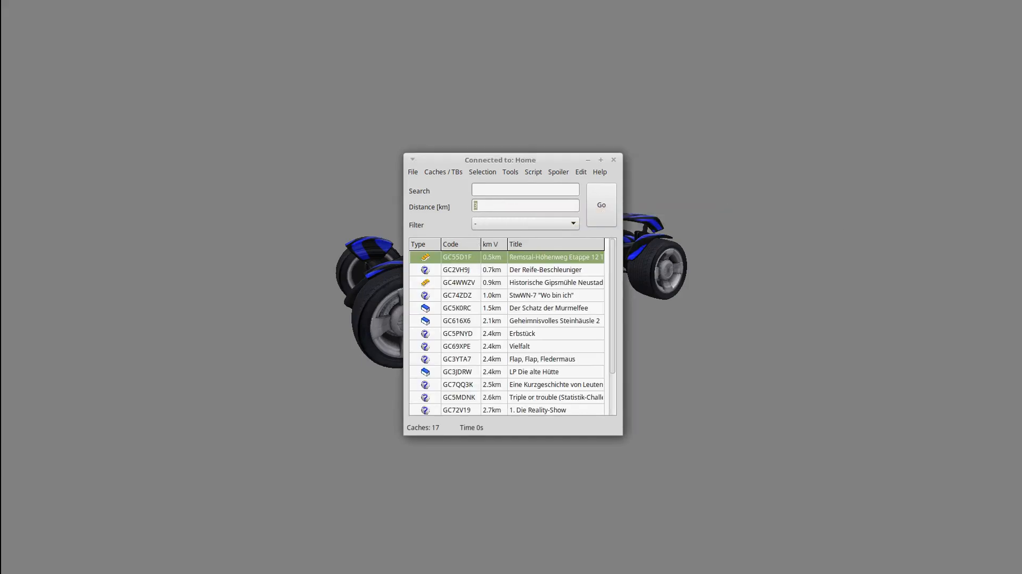
Set up a CSV export of the listed caches, adding the Coordinate (DEG), Distance and User Note columns to Code and Title.
left_click(490, 171)
left_click(501, 303)
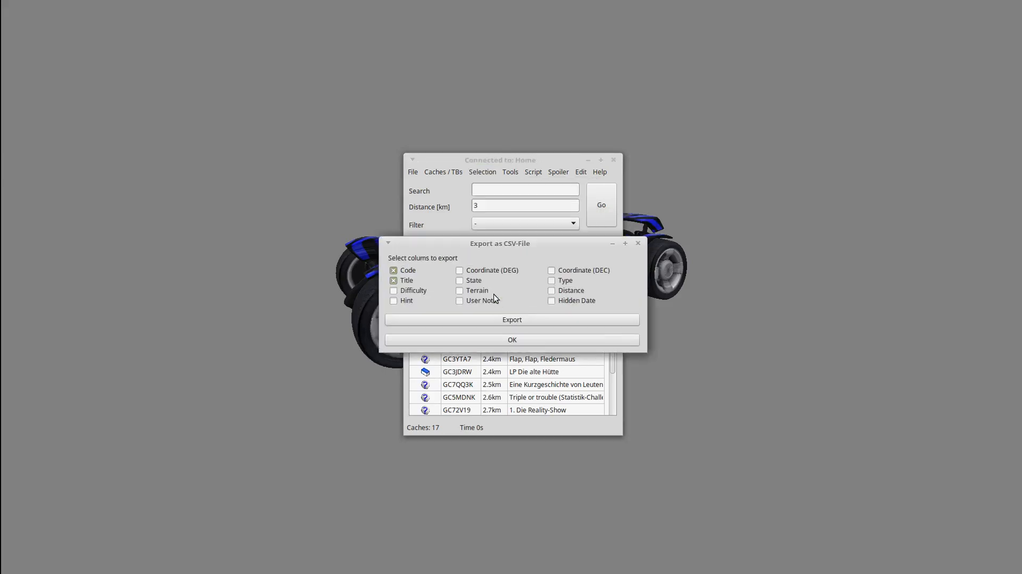
left_click(568, 292)
left_click(475, 301)
Export the chosen columns to the Desktop as CSV_Export and close the CSV export dialog.
left_click(497, 320)
left_click(264, 256)
left_click(306, 137)
type("CSV_Export")
key("Return")
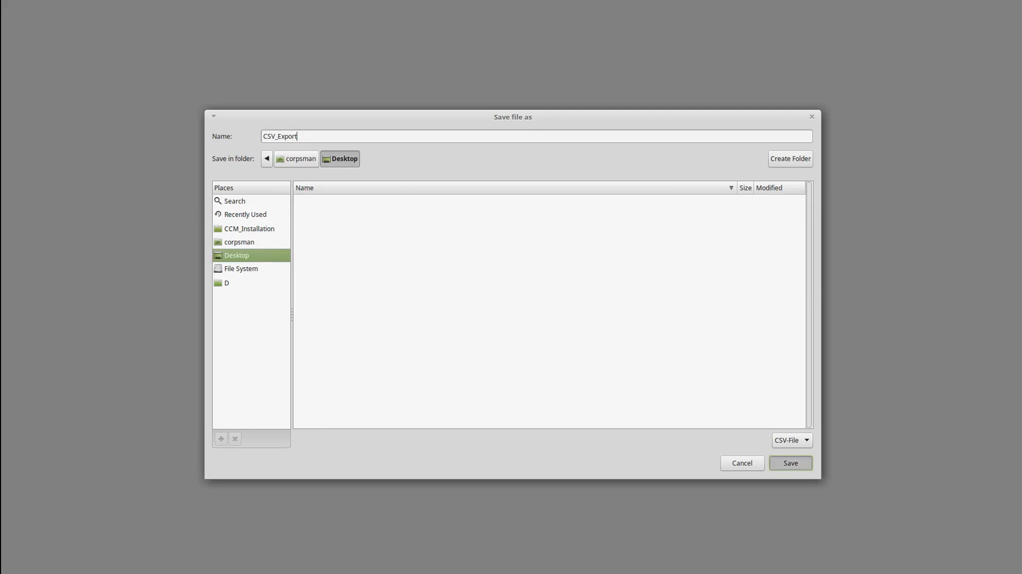
left_click(515, 316)
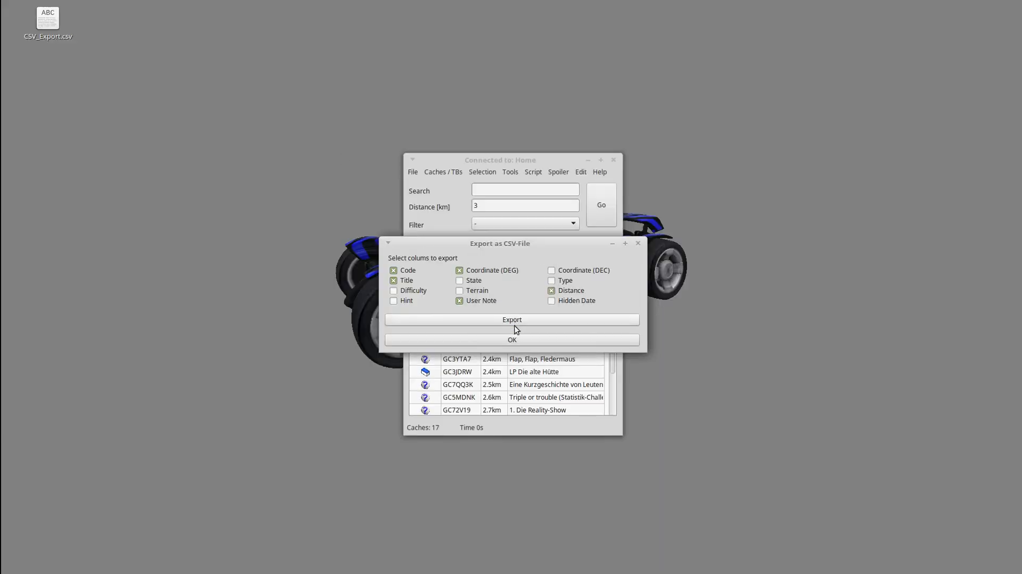
left_click(515, 339)
Open CSV_Export.csv from the desktop in LibreOffice Calc with the default import settings and widen the Code column.
left_click(45, 19)
double_click(45, 19)
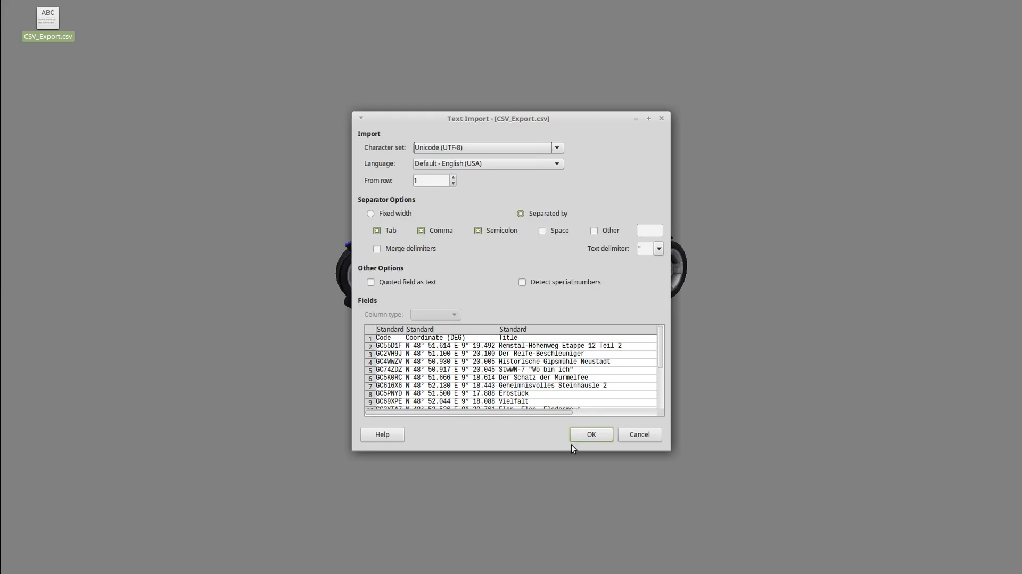
left_click(581, 435)
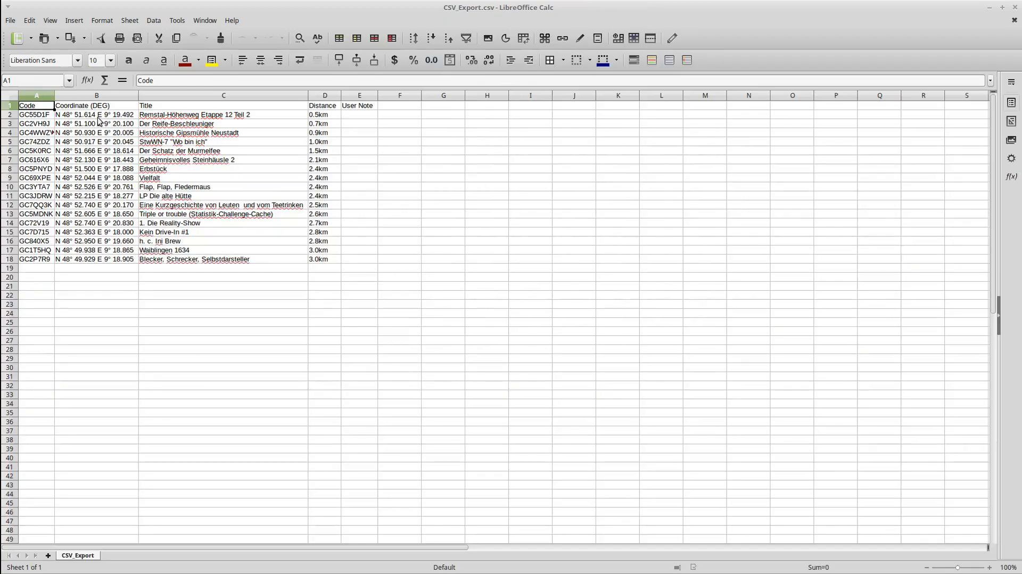
left_click_drag(55, 95, 93, 96)
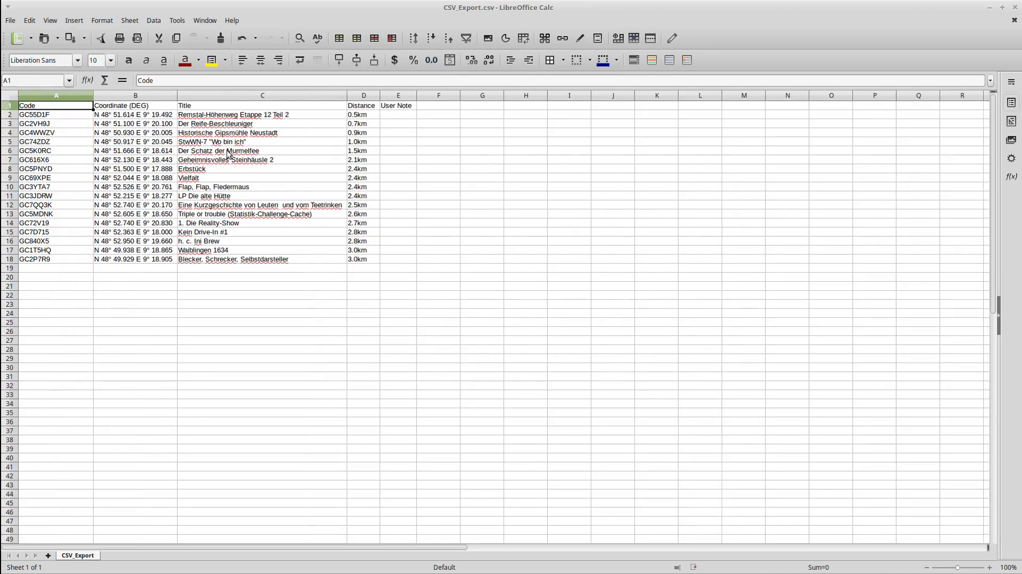